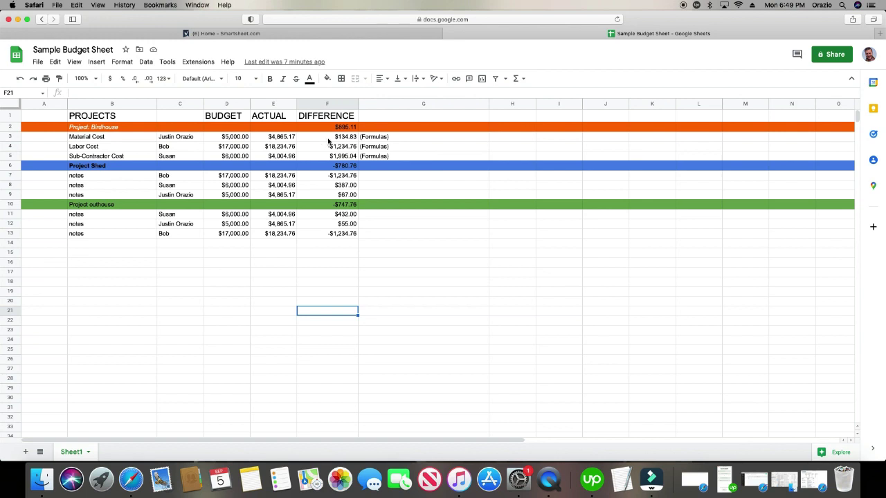
Step: In Google Sheets, inspect the (Formulas) notes and the DIFFERENCE cell formulas, leaving them unchanged
{"action": "left_click", "coordinate": [402, 140]}
{"action": "left_click", "coordinate": [406, 148]}
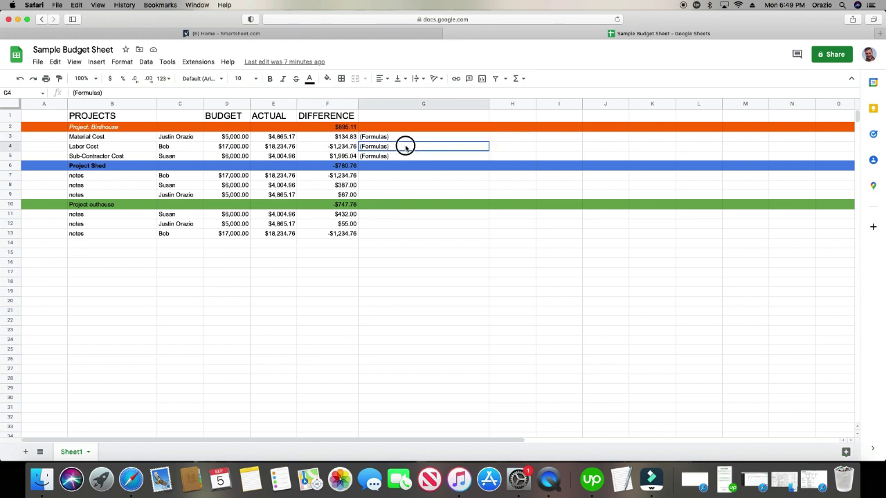
{"action": "double_click", "coordinate": [323, 137]}
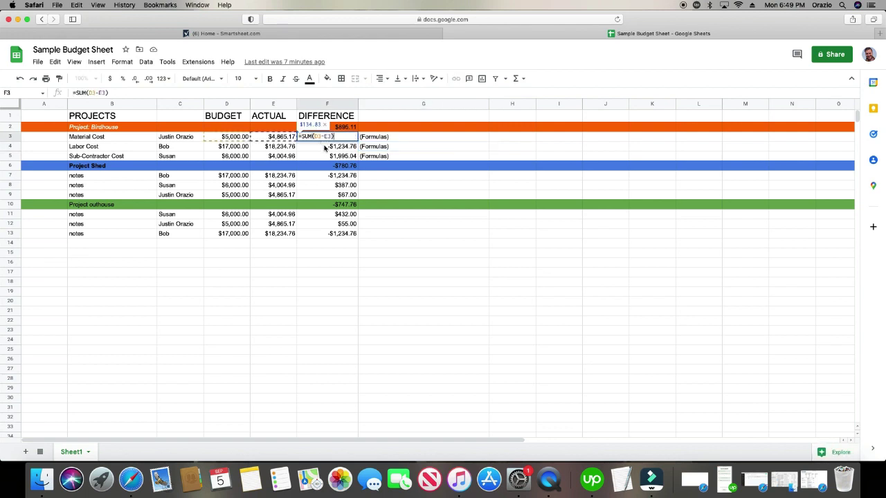
{"action": "double_click", "coordinate": [325, 148]}
{"action": "double_click", "coordinate": [326, 157]}
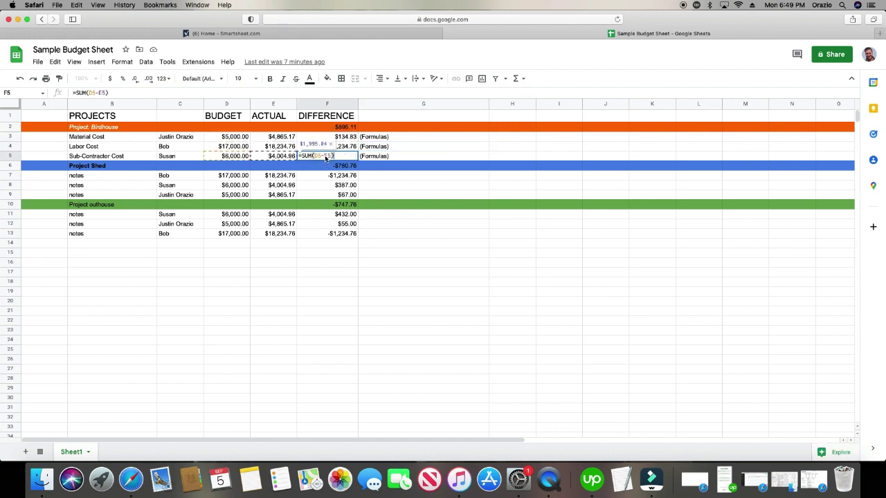
{"action": "double_click", "coordinate": [326, 176]}
{"action": "double_click", "coordinate": [334, 186]}
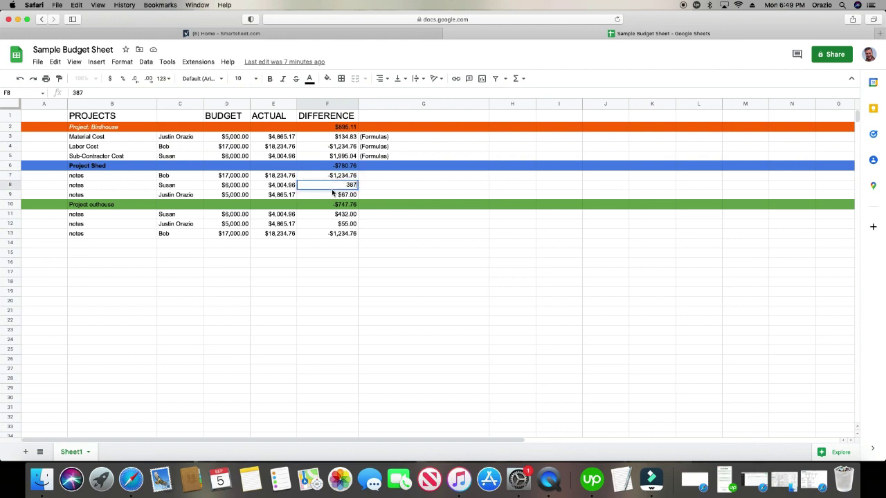
{"action": "left_click", "coordinate": [332, 193]}
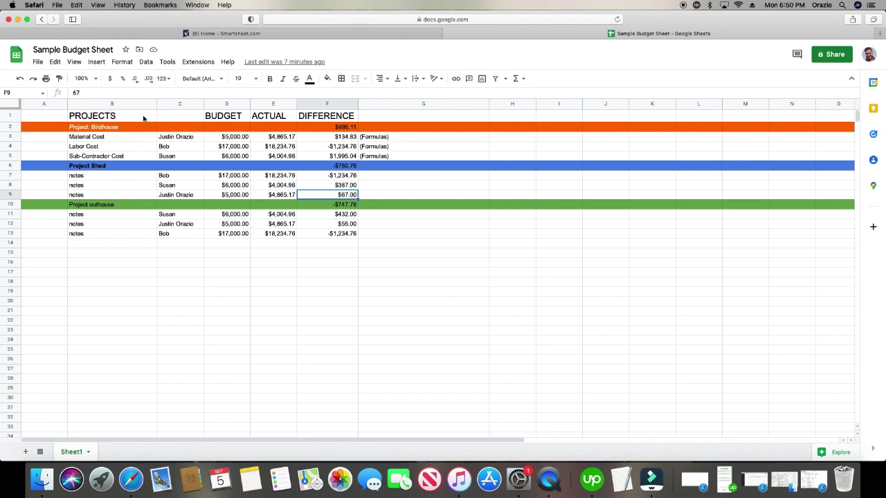
Step: In Smartsheet, start a Google Sheets import and select the Sample Budget Sheet spreadsheet
{"action": "left_click", "coordinate": [254, 35]}
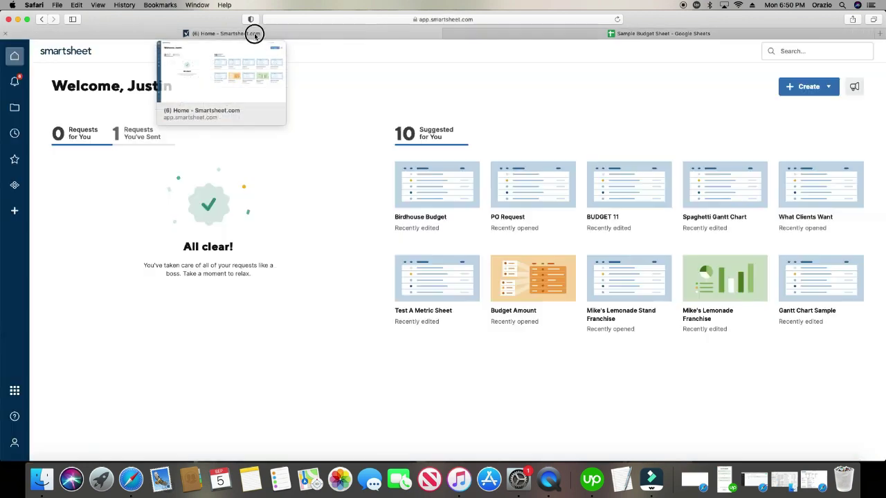
{"action": "left_click", "coordinate": [14, 212]}
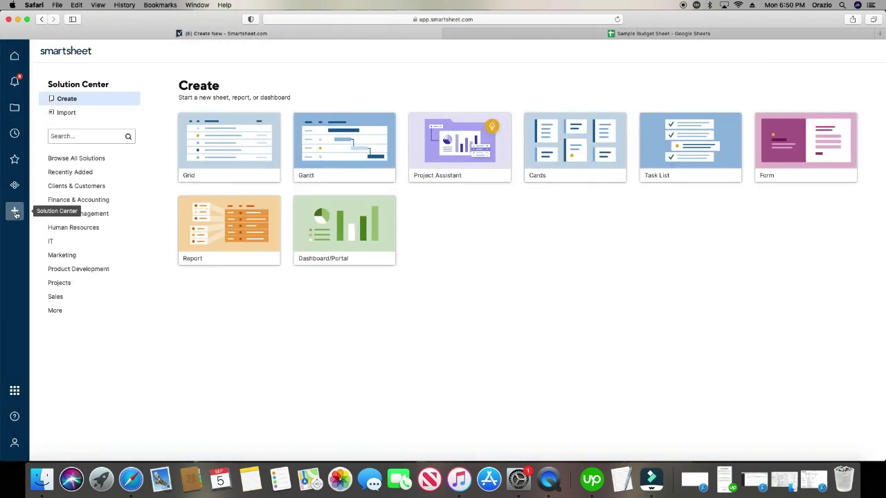
{"action": "left_click", "coordinate": [66, 113]}
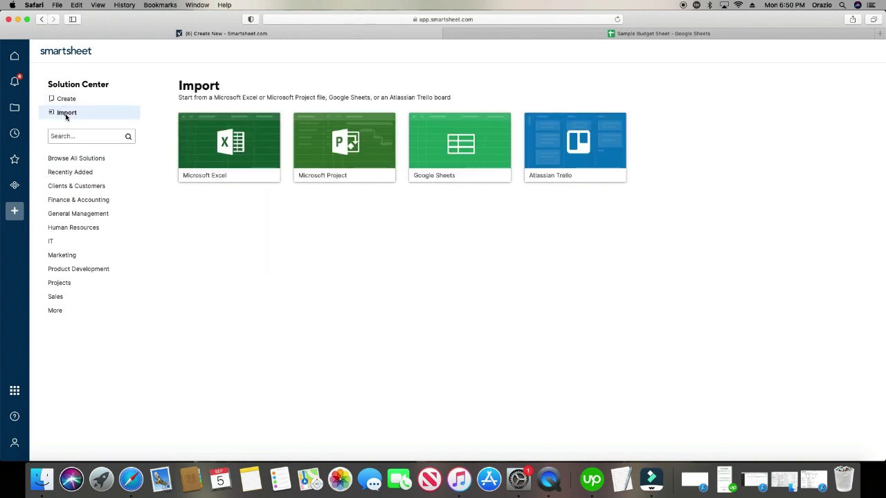
{"action": "left_click", "coordinate": [444, 146]}
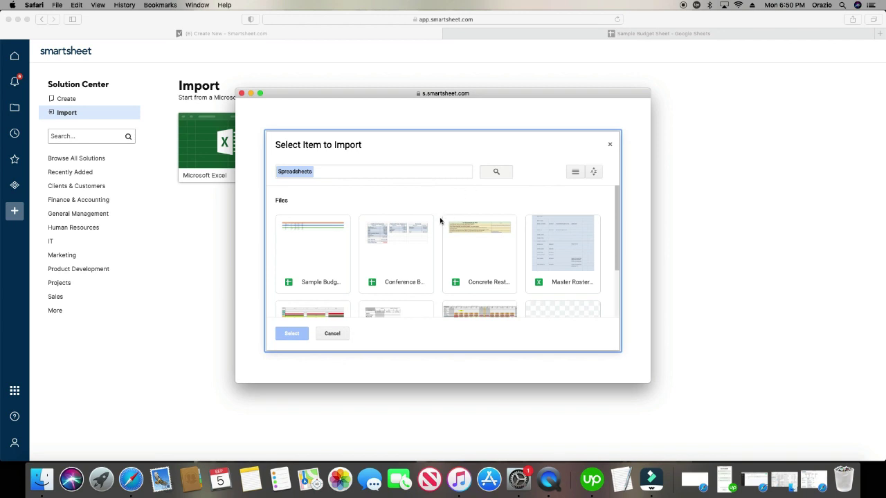
{"action": "scroll", "coordinate": [439, 218], "scroll_direction": "down", "scroll_amount": 2}
{"action": "scroll", "coordinate": [439, 219], "scroll_direction": "up", "scroll_amount": 2}
{"action": "left_click", "coordinate": [309, 252]}
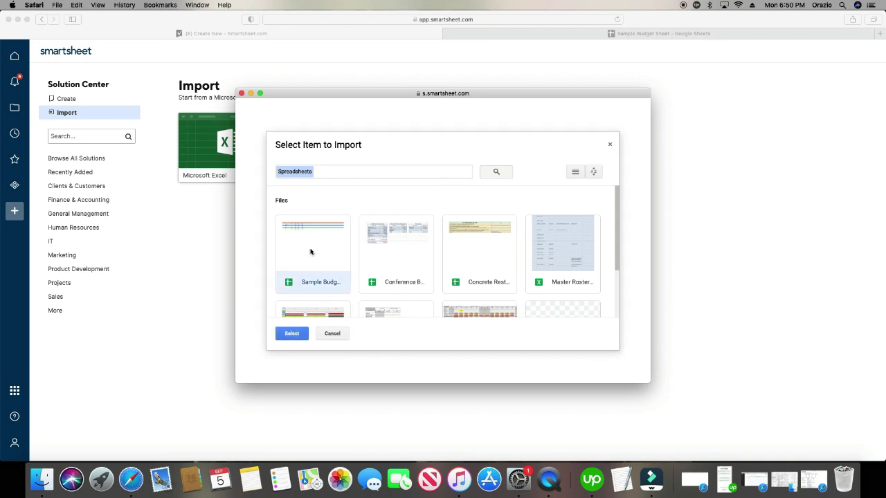
{"action": "left_click", "coordinate": [290, 334]}
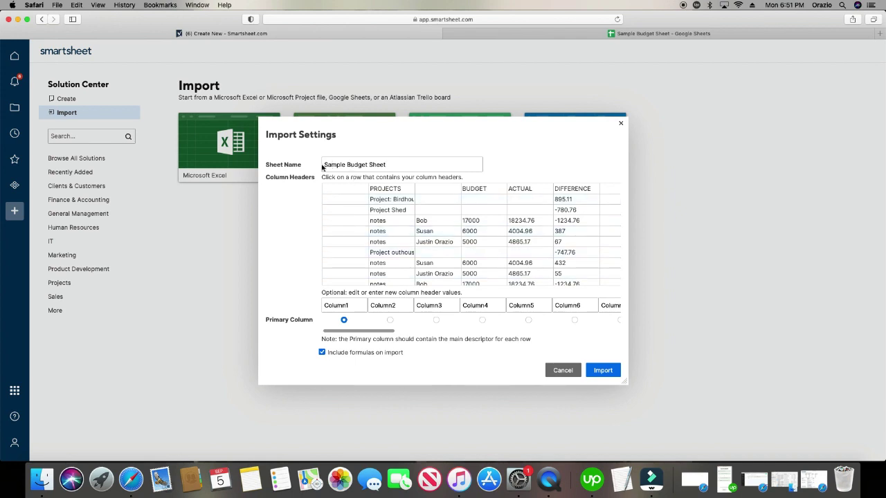
Step: Keep the proposed sheet name and use the PROJECTS row as column headers
{"action": "left_click_drag", "start_coordinate": [325, 166], "coordinate": [387, 165]}
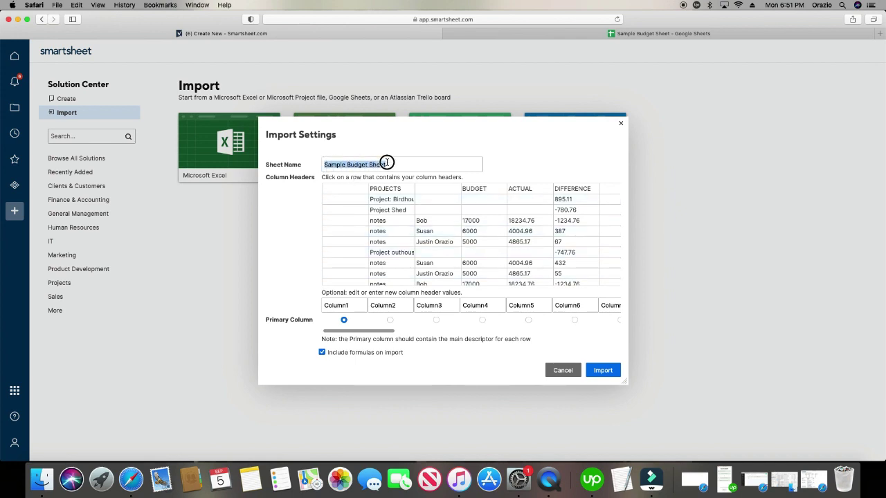
{"action": "left_click", "coordinate": [405, 166]}
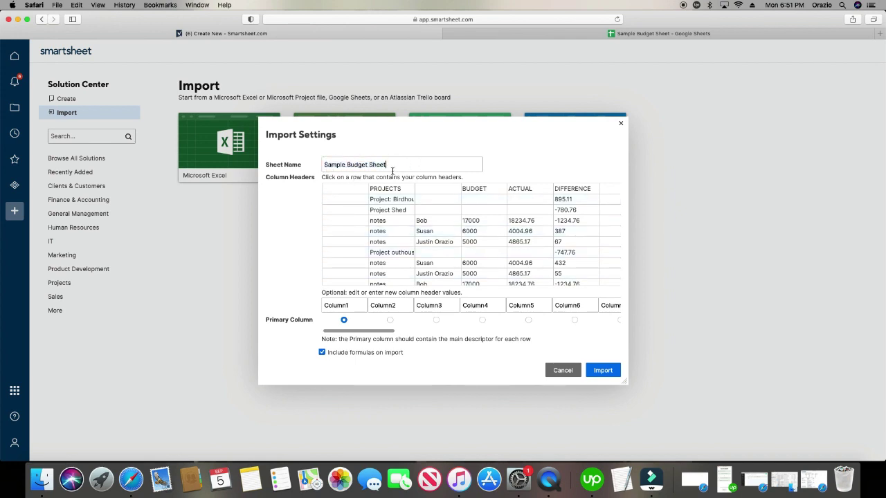
{"action": "left_click", "coordinate": [345, 191]}
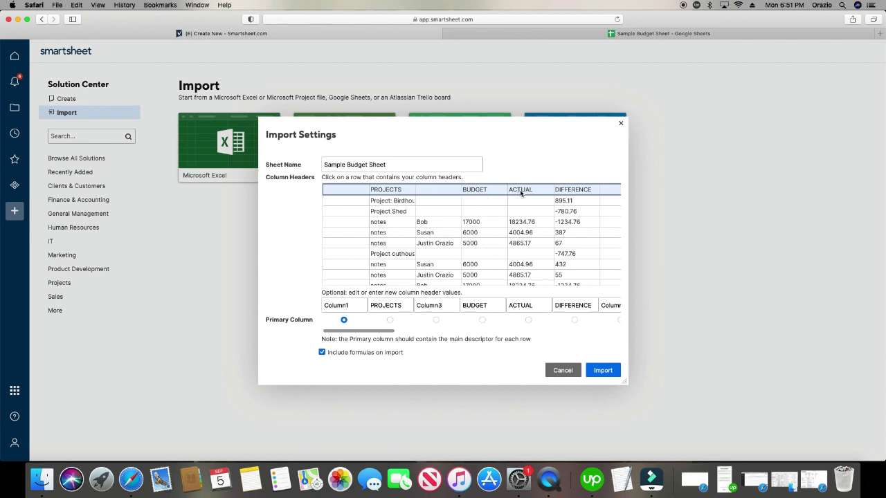
Step: Try lower rows as headers, then reselect the PROJECTS, BUDGET, ACTUAL, DIFFERENCE row
{"action": "left_click", "coordinate": [352, 200]}
{"action": "left_click", "coordinate": [347, 221]}
{"action": "left_click", "coordinate": [346, 243]}
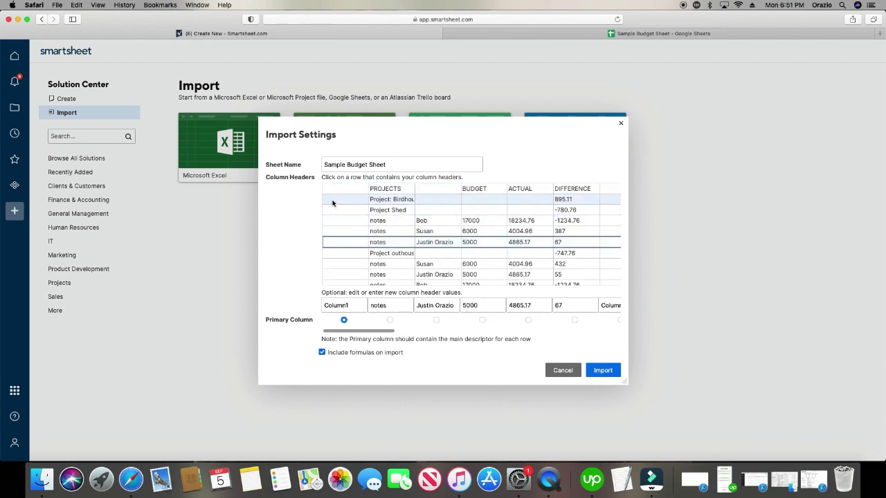
{"action": "left_click", "coordinate": [337, 194]}
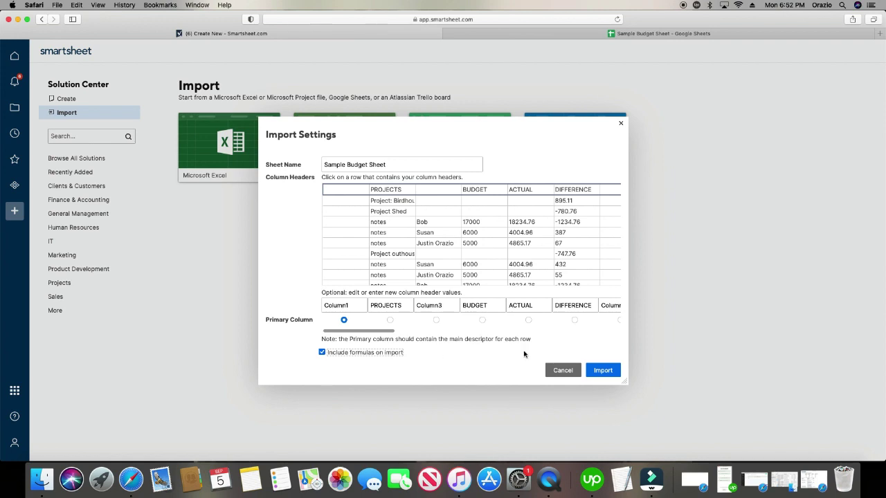
Step: Import the sheet with these settings and drag the BUDGET column wider
{"action": "left_click", "coordinate": [596, 370]}
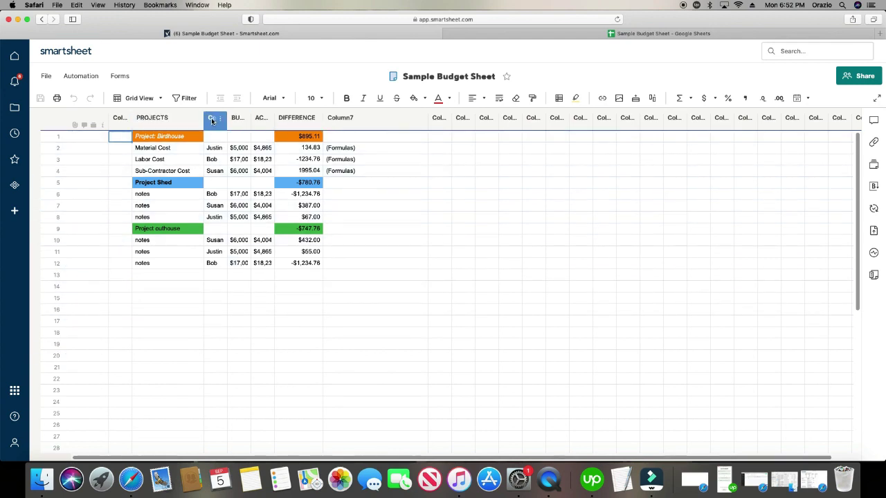
{"action": "left_click_drag", "start_coordinate": [244, 118], "coordinate": [389, 119]}
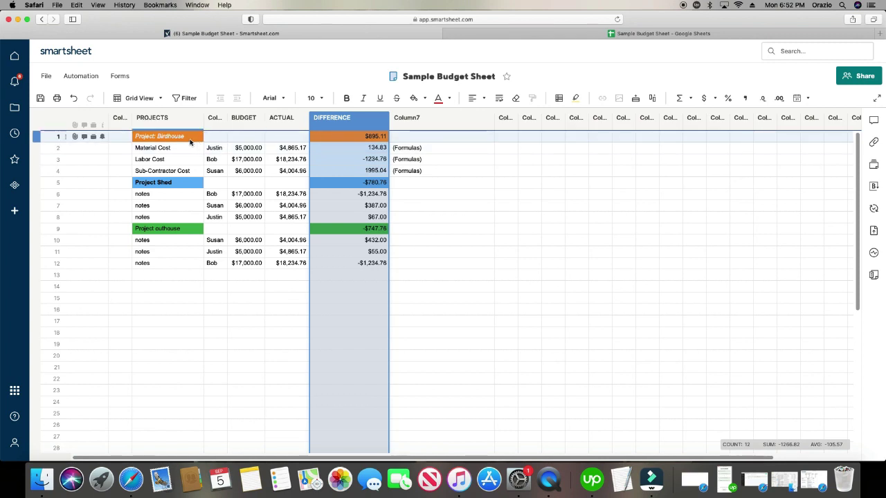
Step: View the subtraction formulas in the DIFFERENCE cells of rows 2, 3 and 4
{"action": "left_click", "coordinate": [246, 228]}
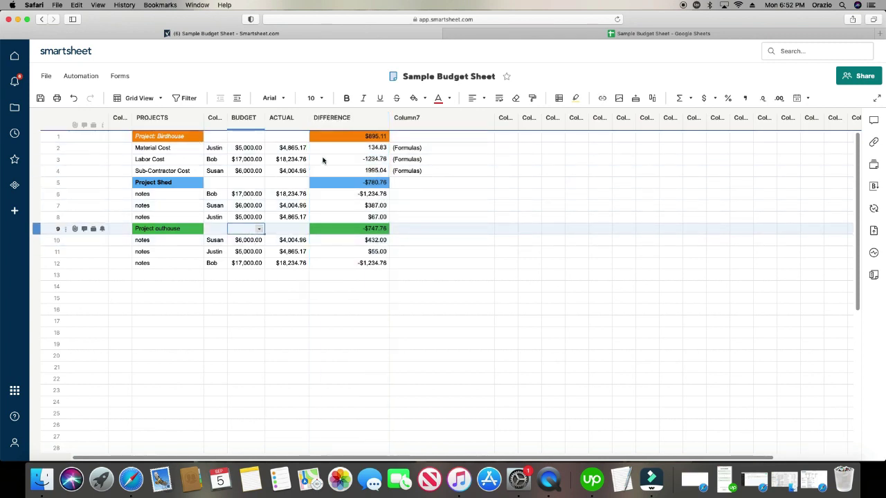
{"action": "left_click", "coordinate": [360, 149]}
{"action": "double_click", "coordinate": [360, 148]}
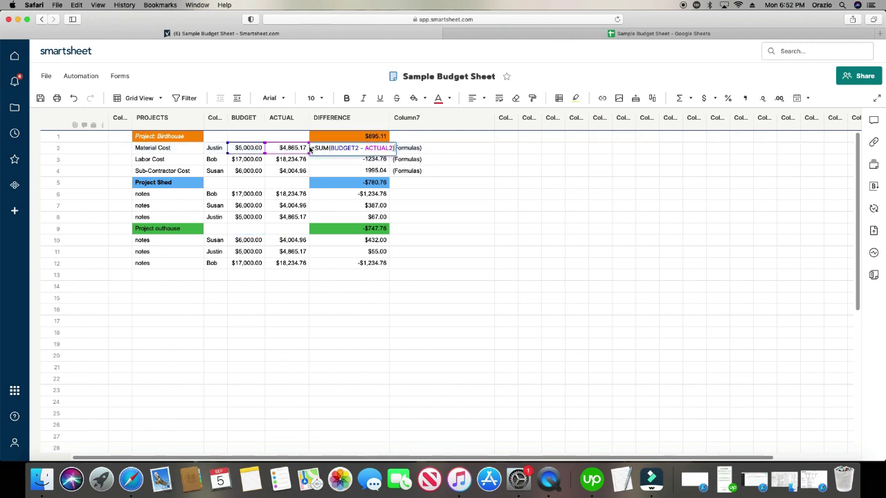
{"action": "left_click", "coordinate": [339, 160]}
{"action": "double_click", "coordinate": [339, 160]}
{"action": "left_click", "coordinate": [373, 171]}
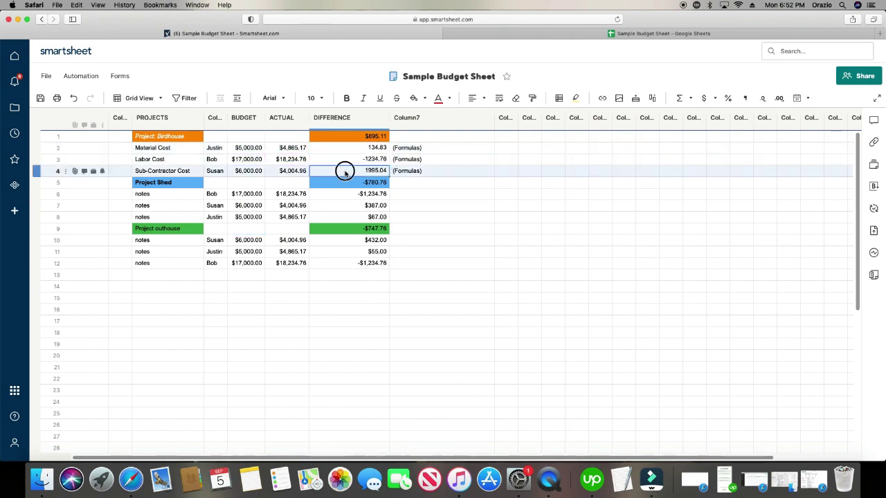
{"action": "double_click", "coordinate": [374, 171]}
Step: Check the Project Shed and Project outhouse difference values, then select the DIFFERENCE column
{"action": "left_click", "coordinate": [339, 194]}
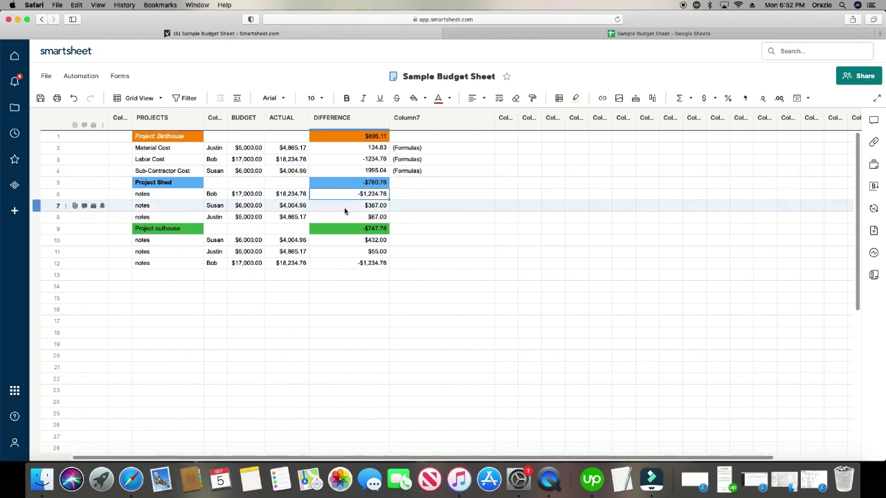
{"action": "left_click", "coordinate": [344, 205]}
{"action": "left_click", "coordinate": [346, 216]}
{"action": "left_click", "coordinate": [352, 240]}
{"action": "left_click", "coordinate": [346, 251]}
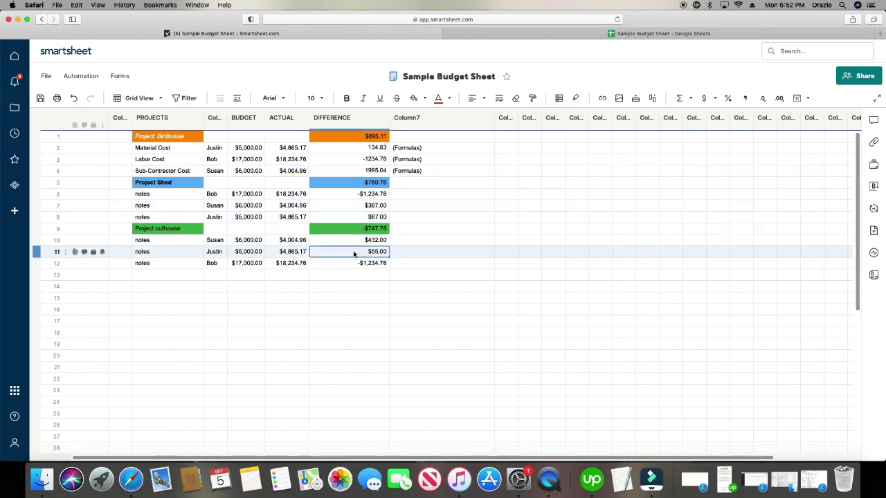
{"action": "left_click", "coordinate": [353, 263]}
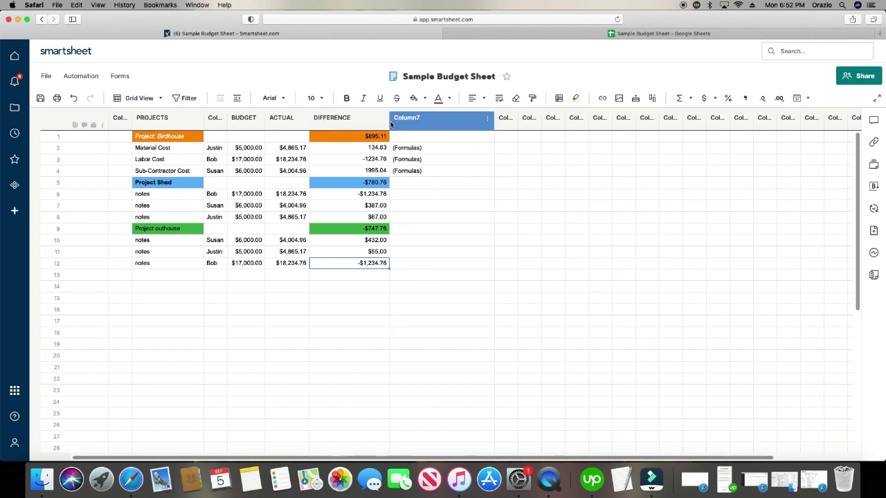
{"action": "left_click", "coordinate": [360, 126]}
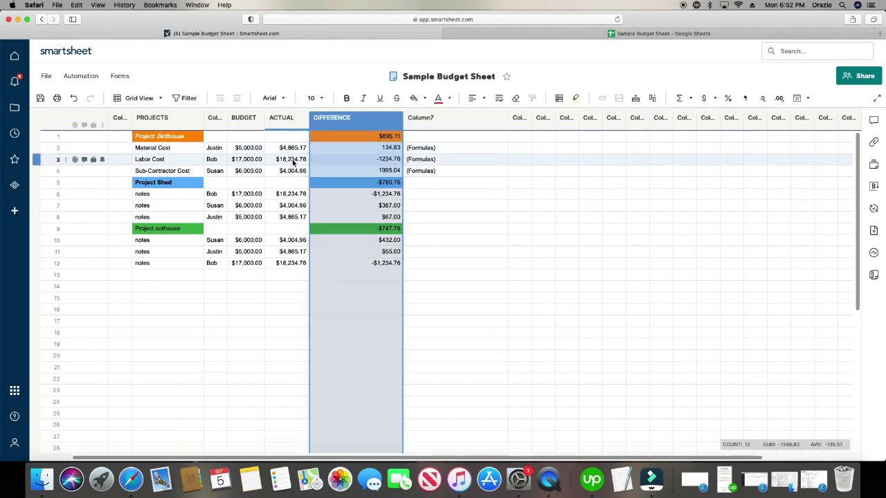